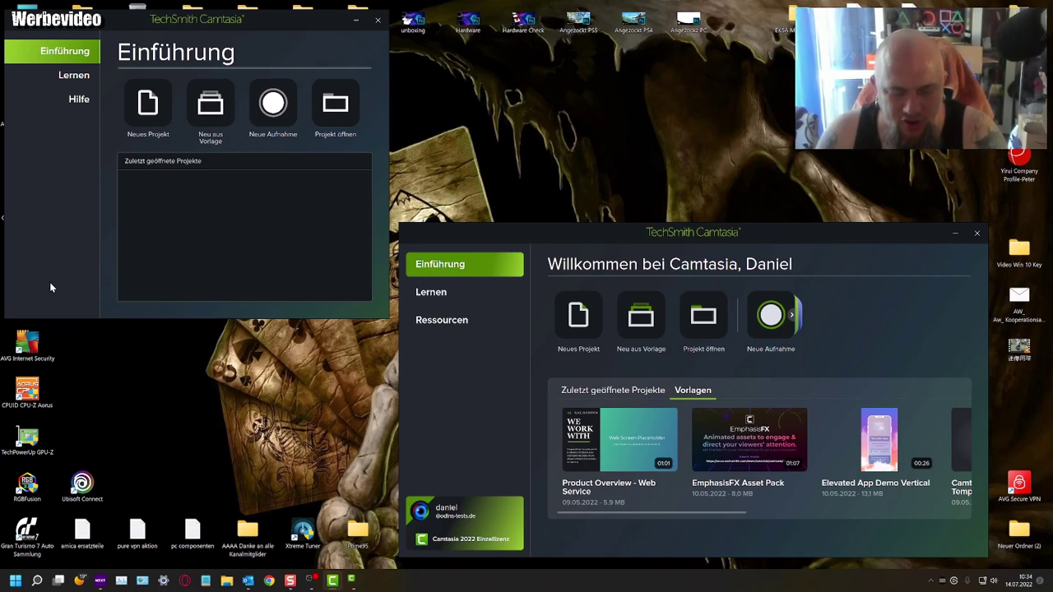
- Open the Snagit capture window and its editor for a look, and minimize both
{"action": "left_click", "coordinate": [288, 584]}
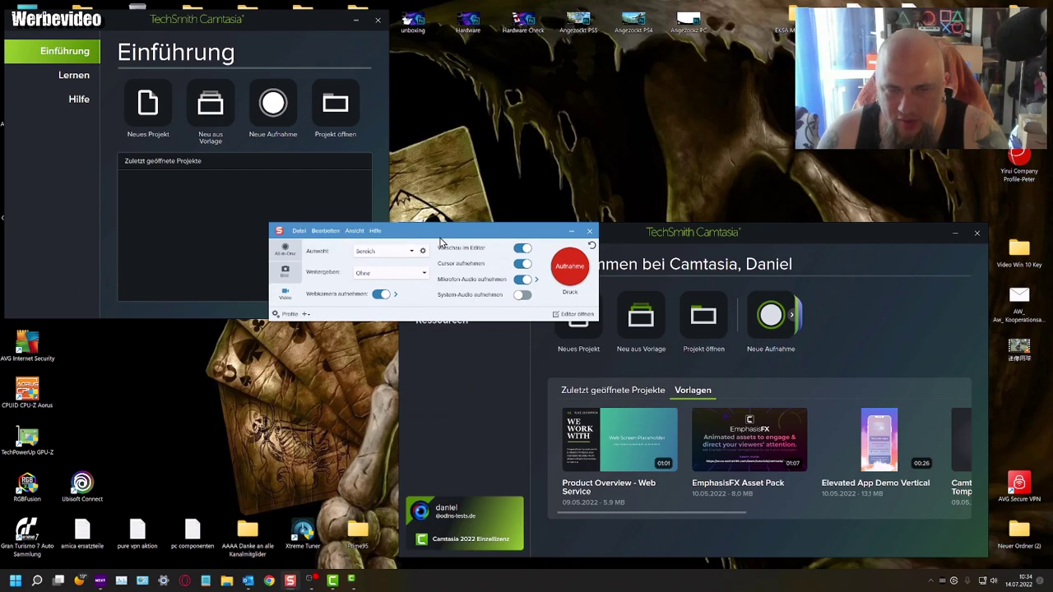
{"action": "left_click_drag", "start_coordinate": [438, 236], "coordinate": [584, 123]}
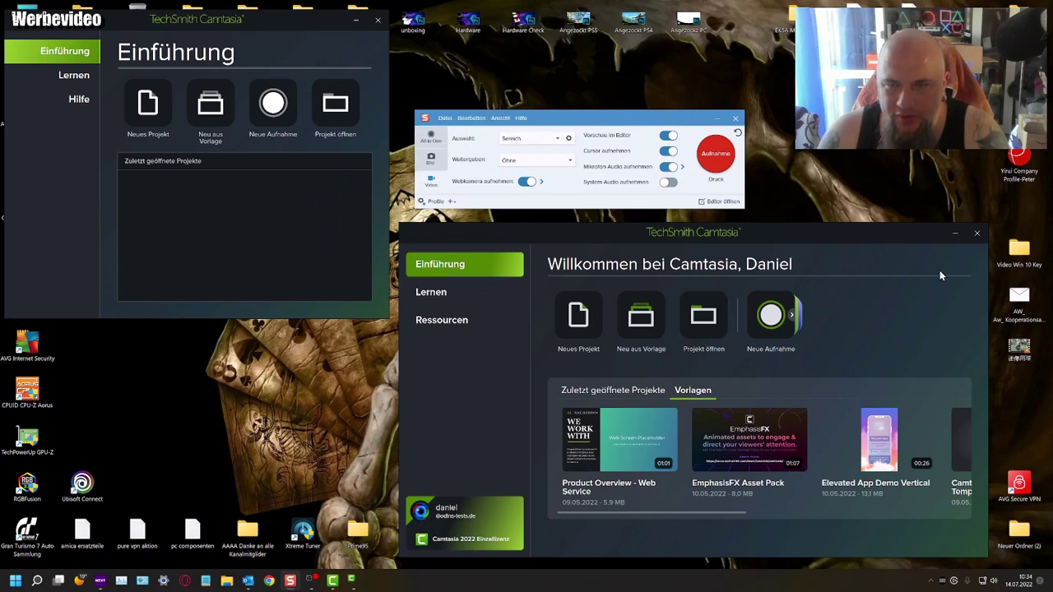
{"action": "left_click", "coordinate": [718, 201]}
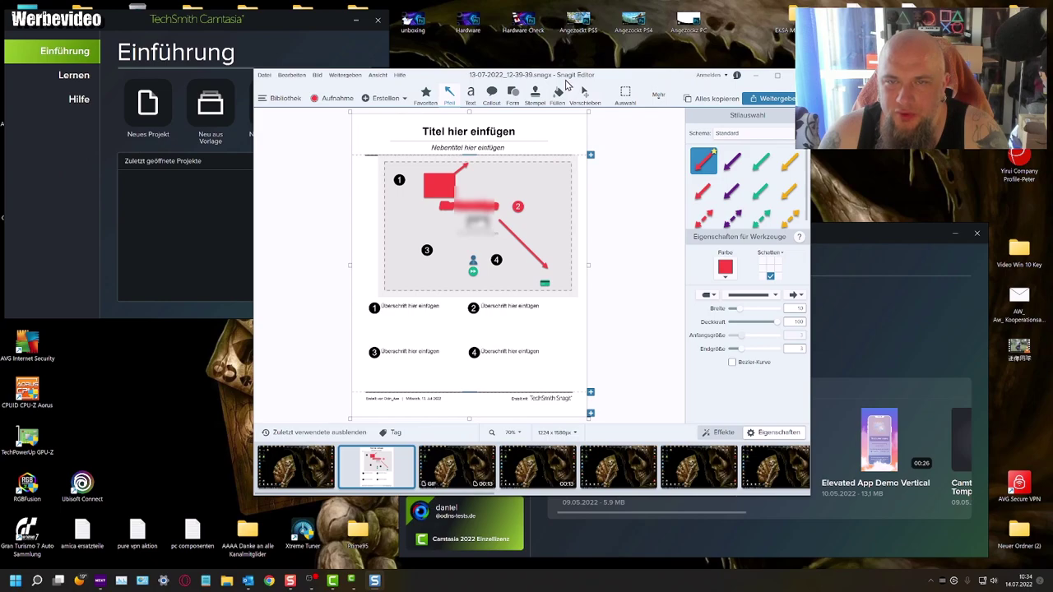
{"action": "left_click", "coordinate": [757, 76]}
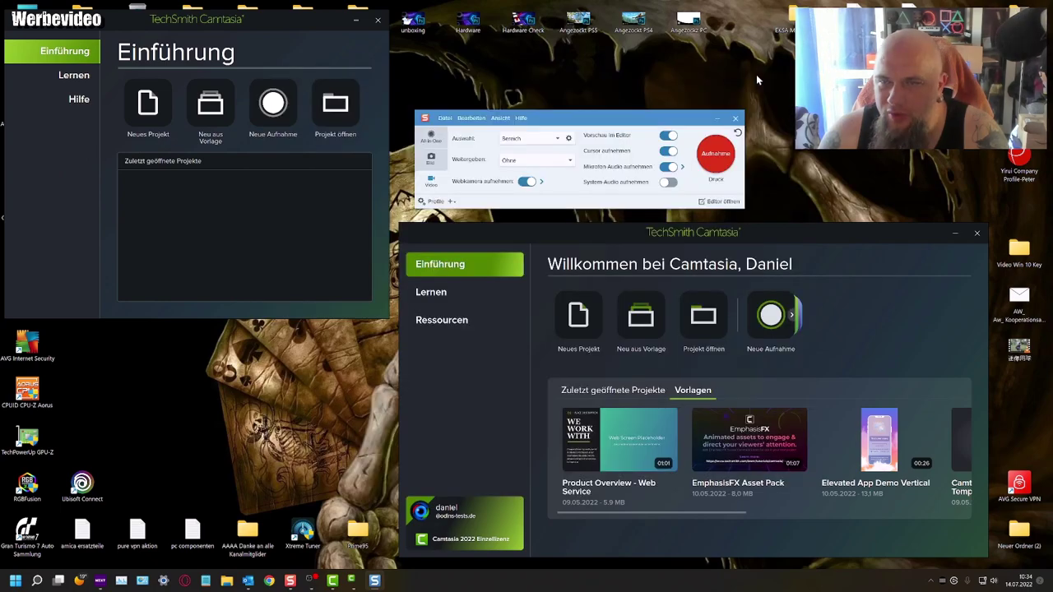
{"action": "left_click", "coordinate": [717, 121]}
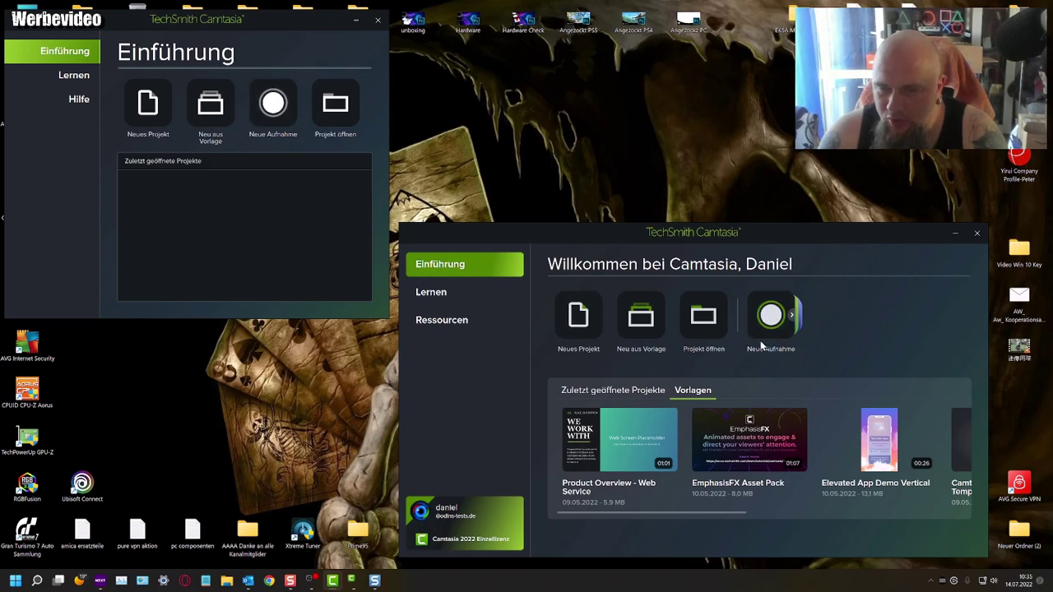
- Expand Camtasia's new recording options, view Snagit's image capture settings, and minimize the Snagit capture window
{"action": "left_click", "coordinate": [795, 317]}
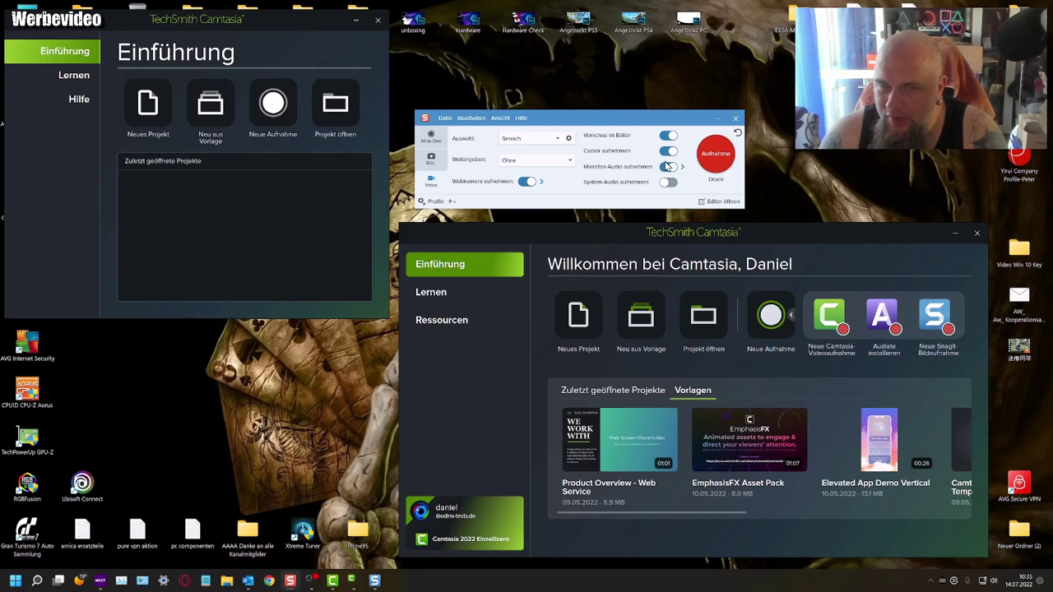
{"action": "left_click", "coordinate": [435, 164]}
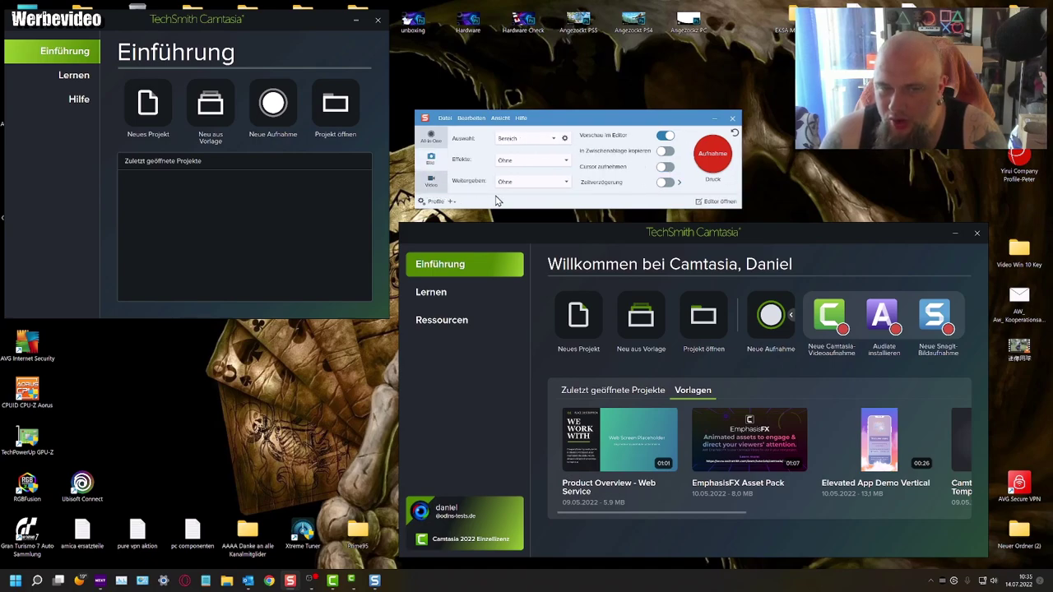
{"action": "left_click", "coordinate": [715, 124]}
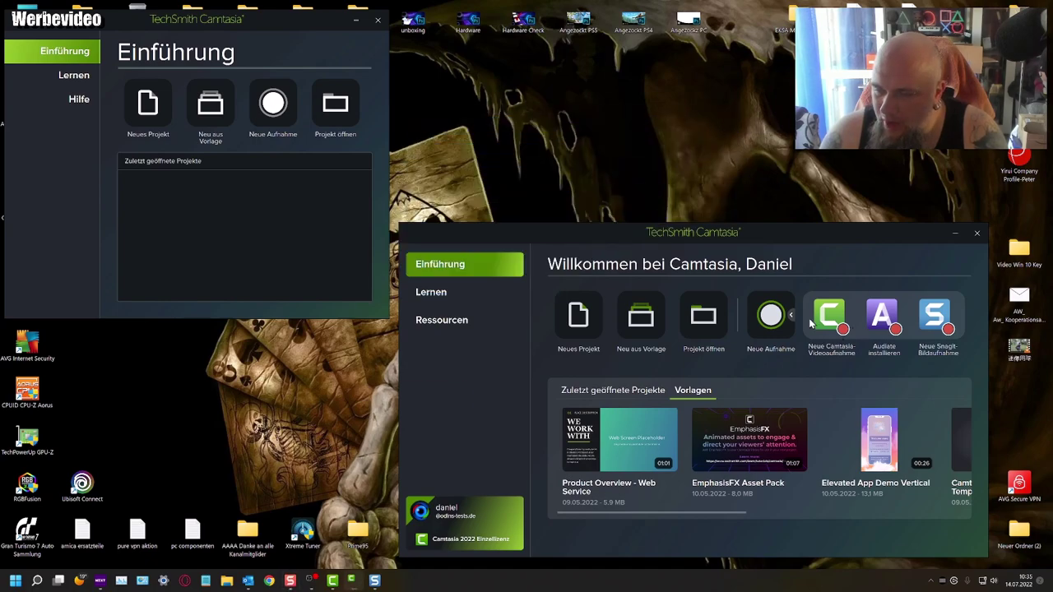
- View the recorder for a new Camtasia video recording, and close it together with the remaining Camtasia start window
{"action": "left_click", "coordinate": [841, 329]}
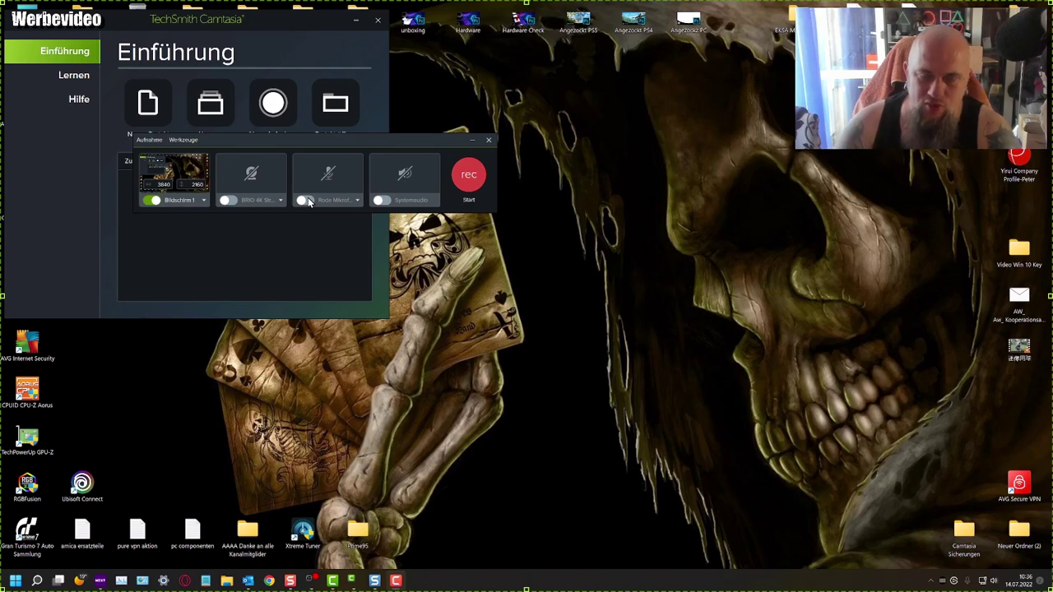
{"action": "left_click", "coordinate": [488, 141]}
{"action": "left_click", "coordinate": [377, 19]}
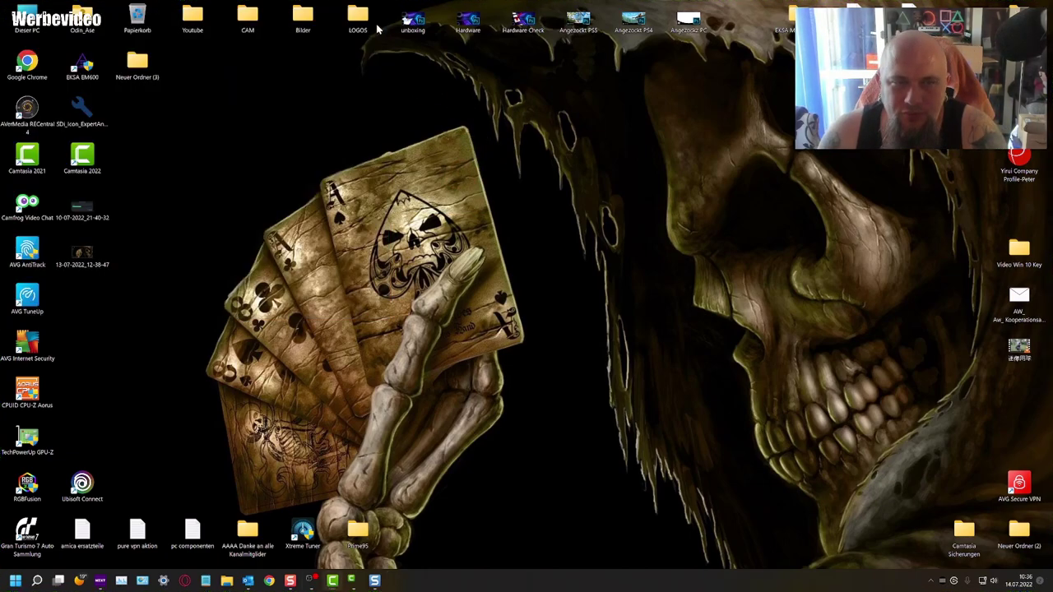
- Launch Camtasia 2022 with a new project and show the Camtasia 2021 library
{"action": "double_click", "coordinate": [96, 165]}
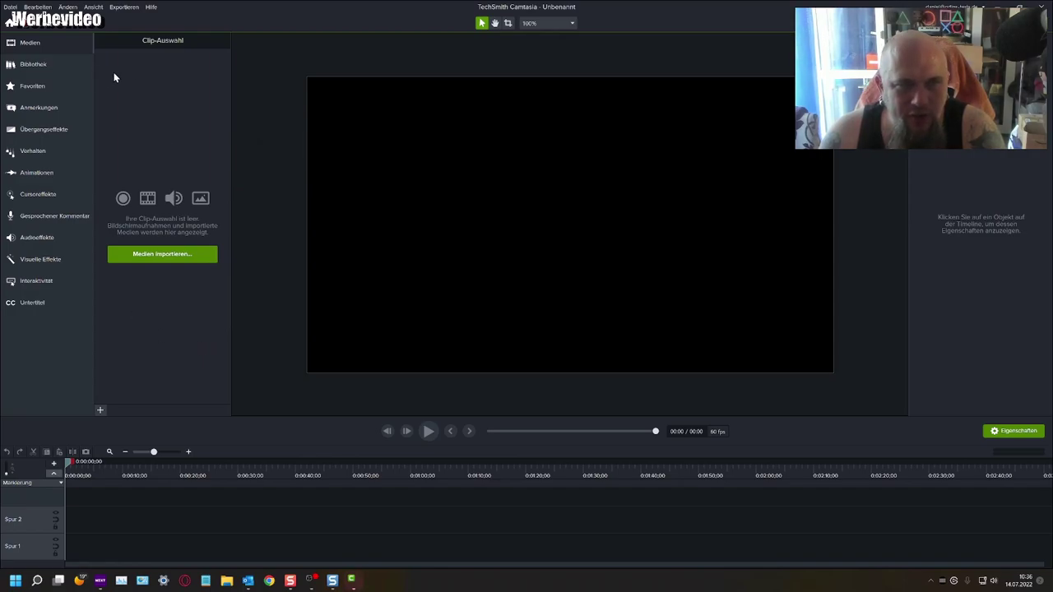
{"action": "left_click", "coordinate": [49, 63]}
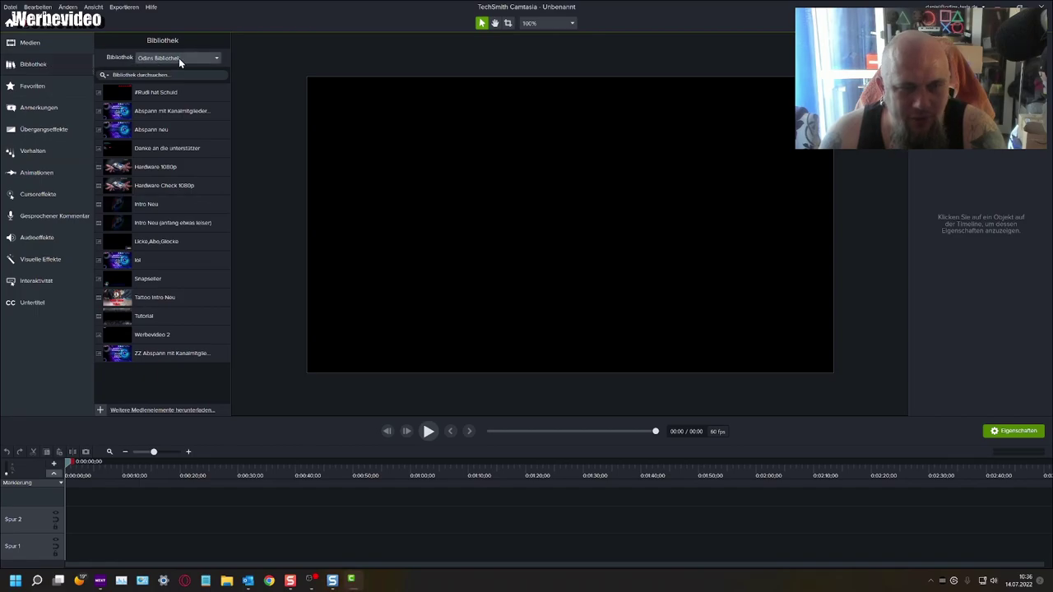
{"action": "left_click", "coordinate": [153, 60]}
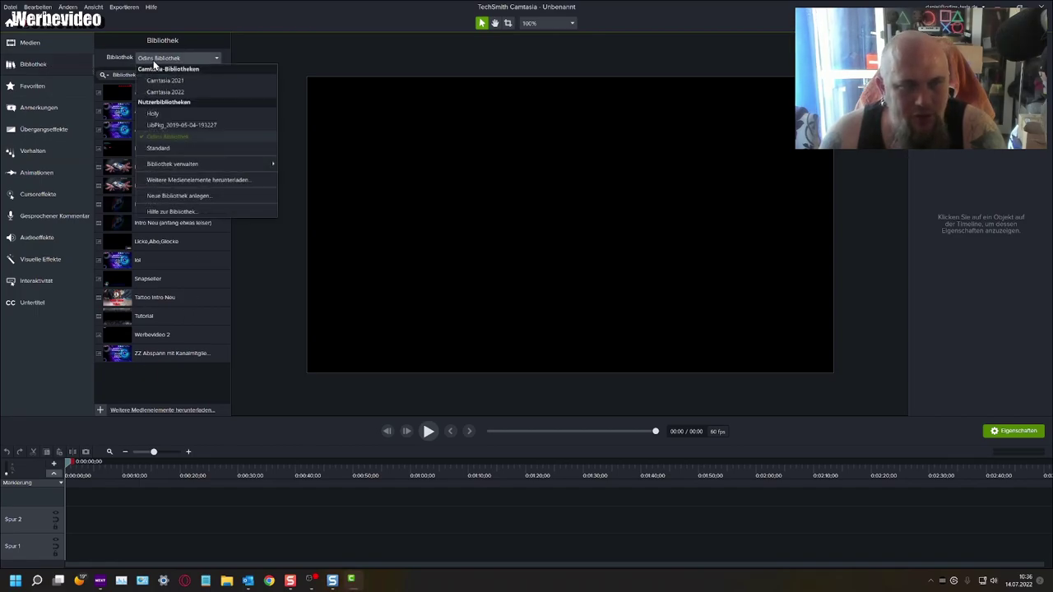
{"action": "left_click", "coordinate": [158, 81]}
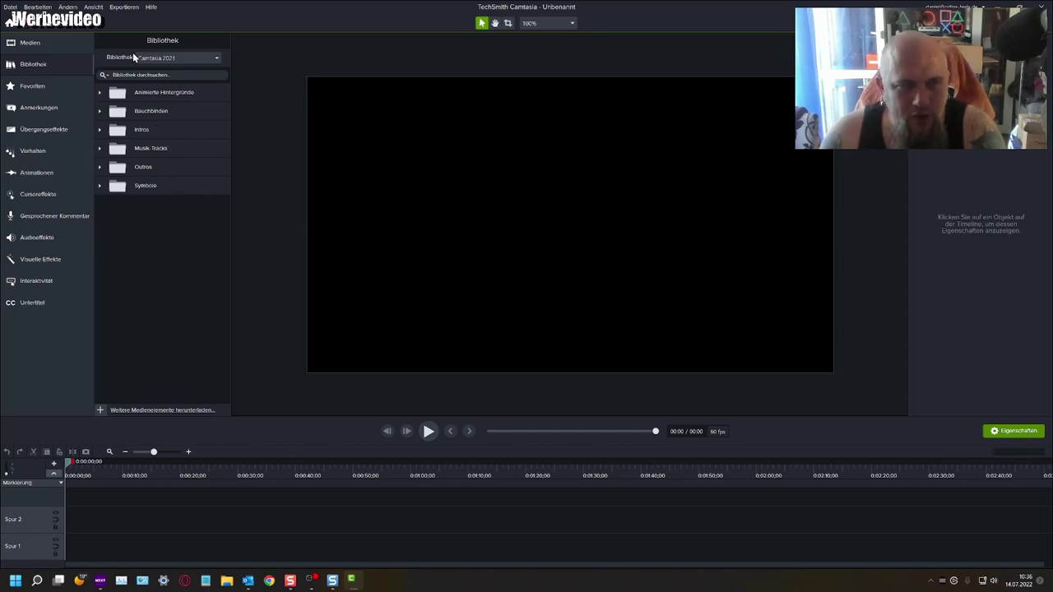
- Switch to the Camtasia 2022 library and expand the Win folder of A Rotation Into Place under Cursor Heroes
{"action": "left_click", "coordinate": [168, 59]}
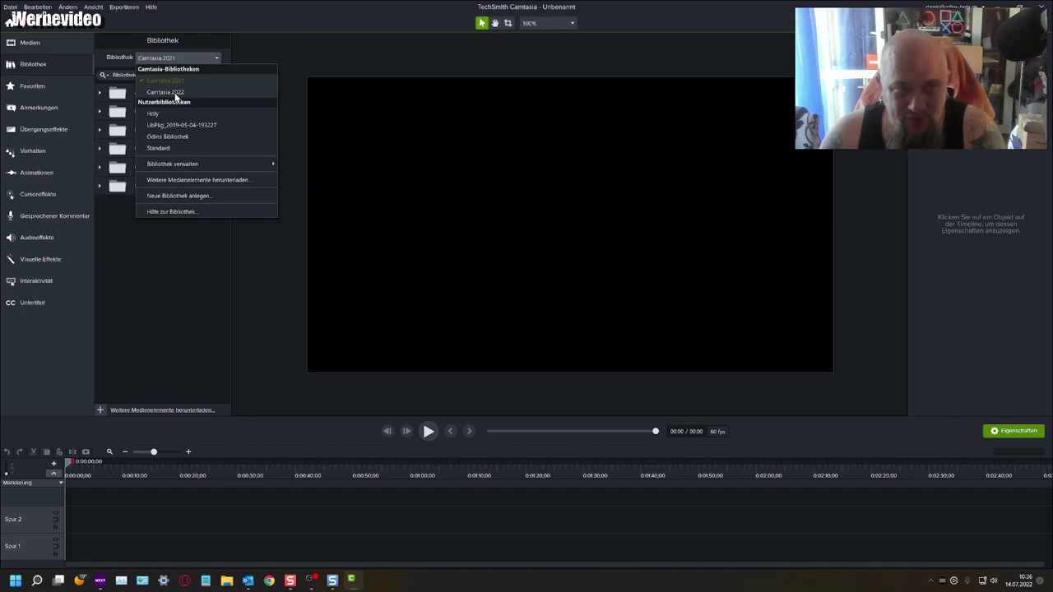
{"action": "left_click", "coordinate": [166, 92]}
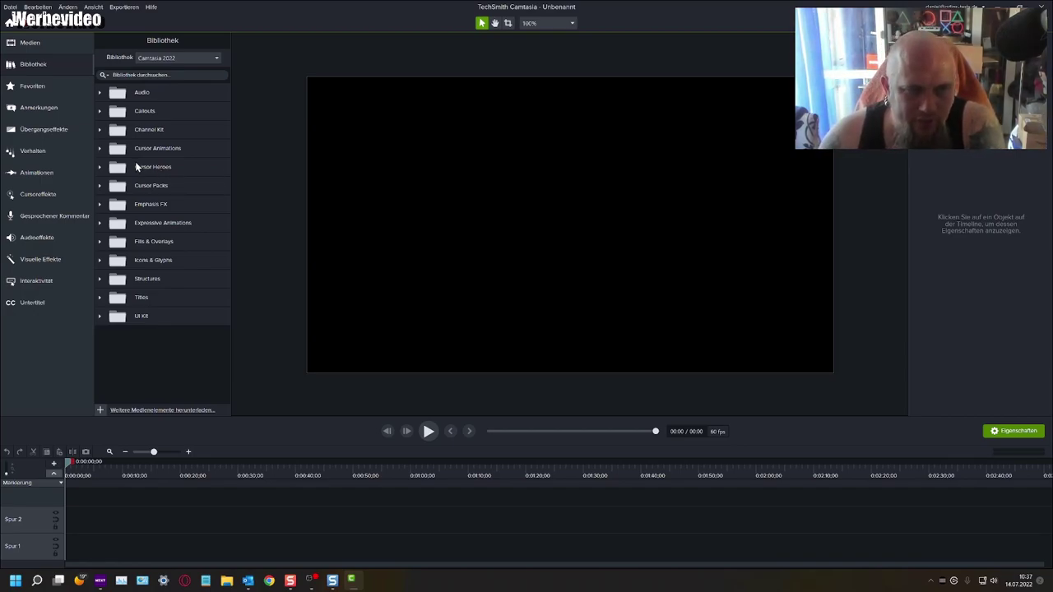
{"action": "left_click", "coordinate": [99, 172]}
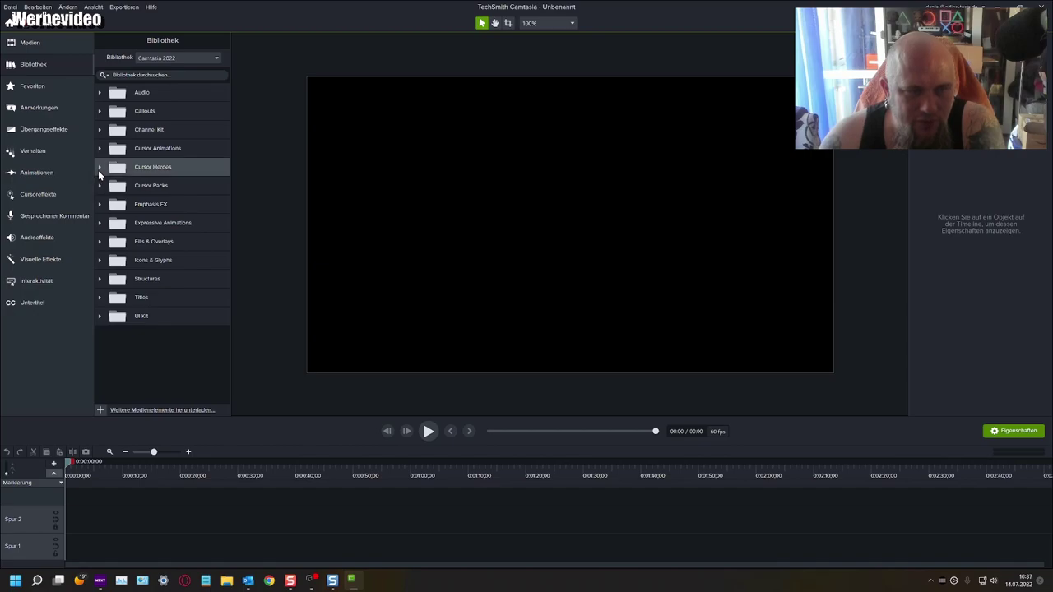
{"action": "left_click", "coordinate": [99, 168]}
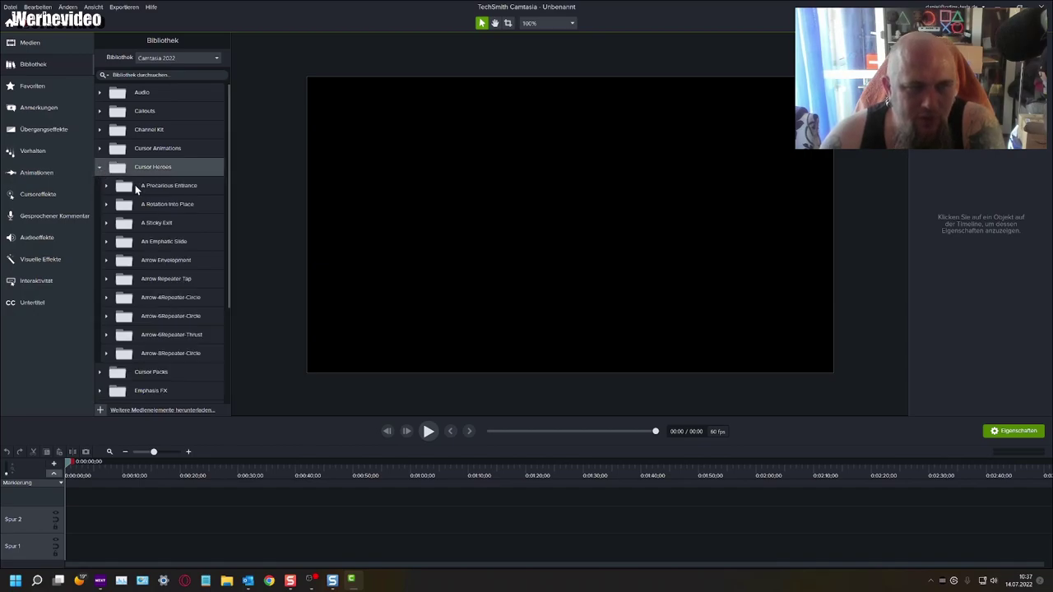
{"action": "left_click", "coordinate": [106, 205]}
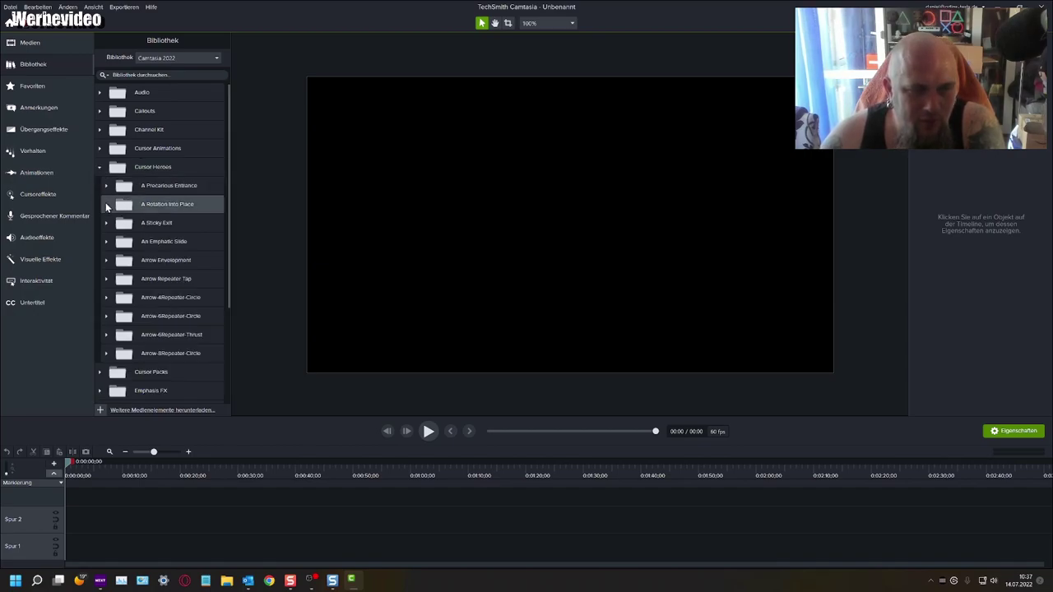
{"action": "left_click", "coordinate": [107, 205]}
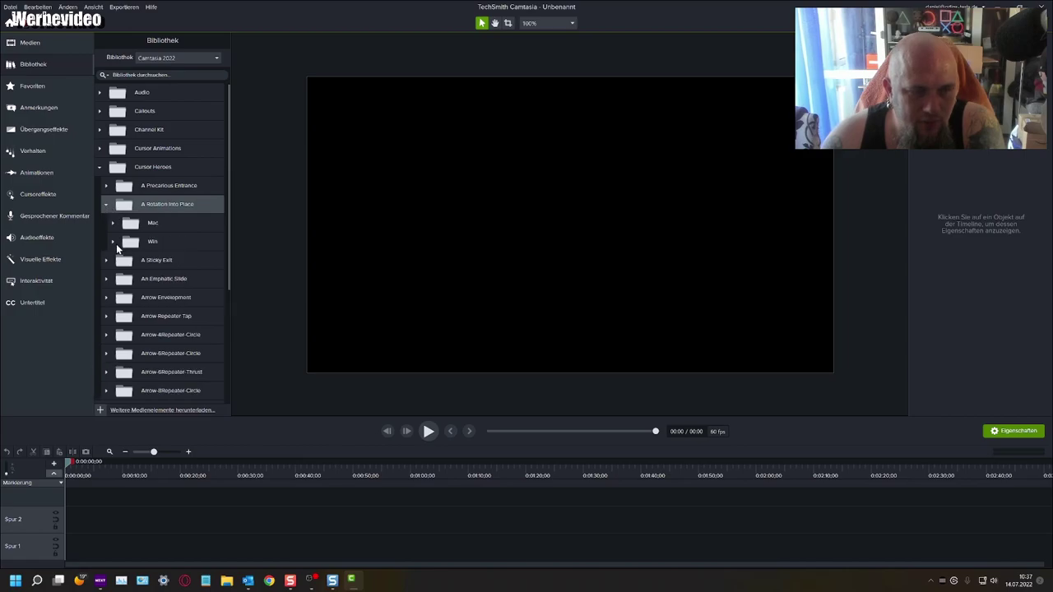
{"action": "left_click", "coordinate": [113, 242]}
- Place the Up and Right versions of the A Rotation Into Place Windows cursor animation on the canvas
{"action": "left_click_drag", "start_coordinate": [140, 319], "coordinate": [518, 215]}
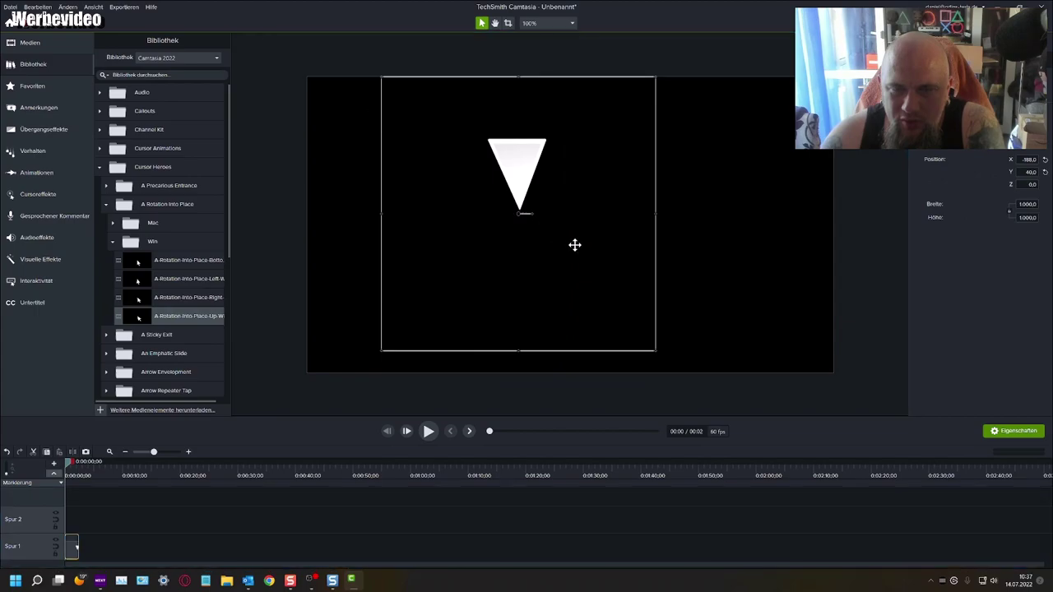
{"action": "left_click_drag", "start_coordinate": [574, 244], "coordinate": [578, 247]}
{"action": "left_click_drag", "start_coordinate": [138, 298], "coordinate": [548, 256]}
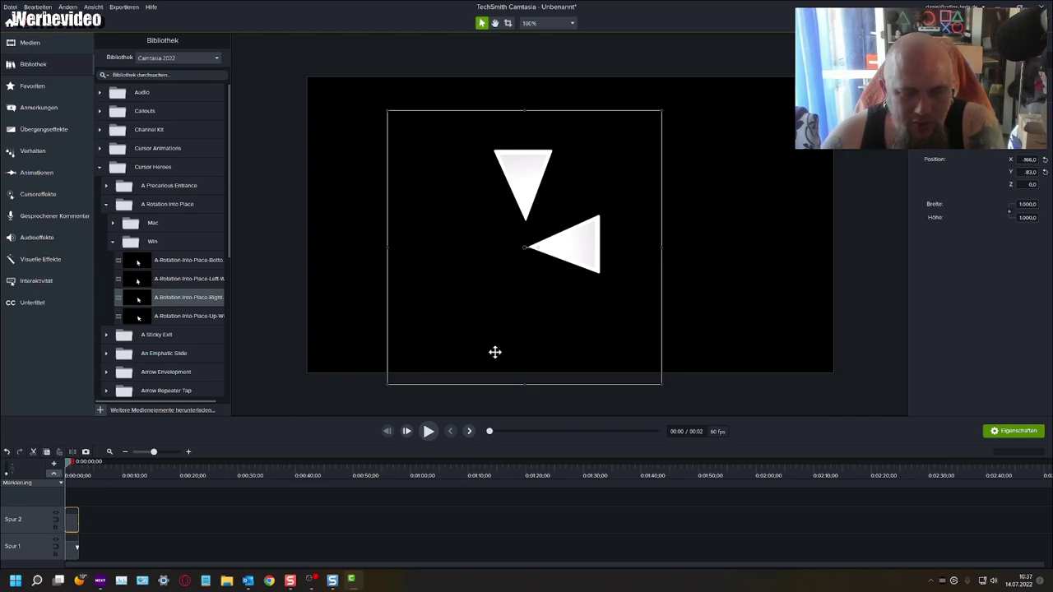
- Delete both cursor animations from the timeline and collapse the Cursor Heroes folder
{"action": "left_click_drag", "start_coordinate": [129, 506], "coordinate": [21, 550]}
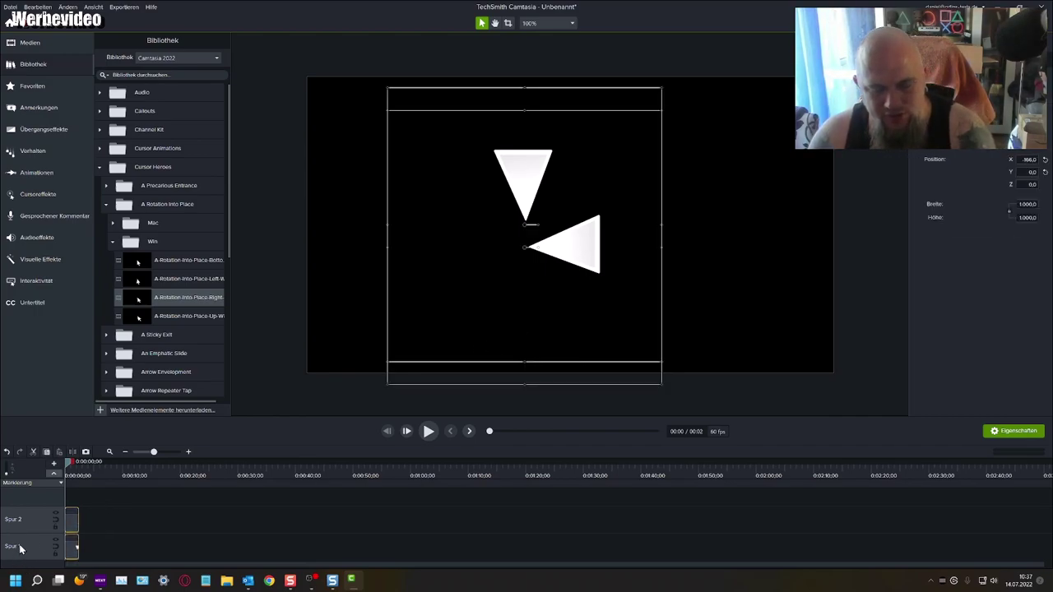
{"action": "key", "text": "Delete"}
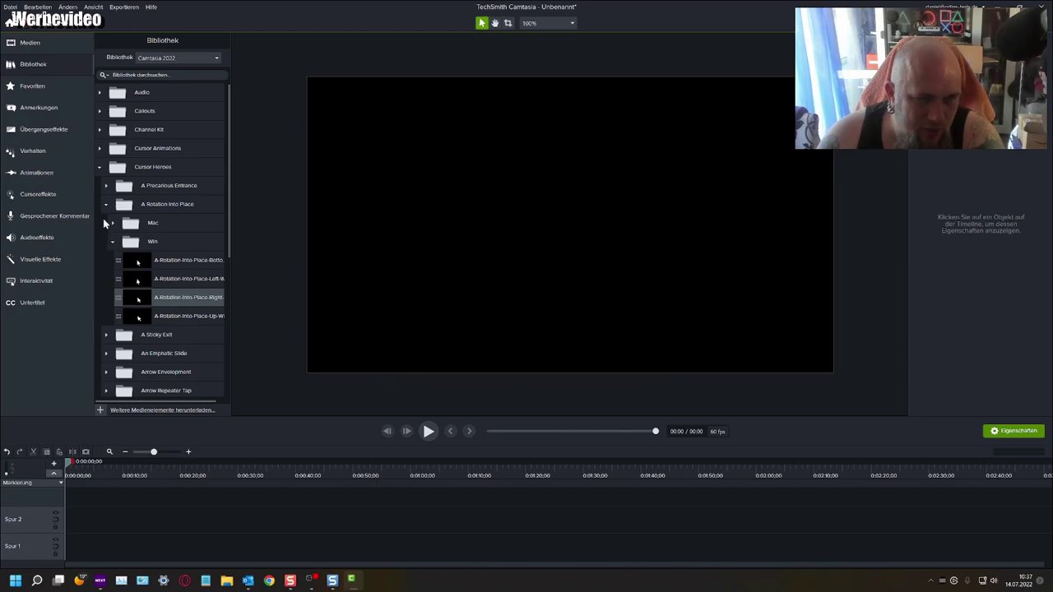
{"action": "left_click", "coordinate": [99, 166]}
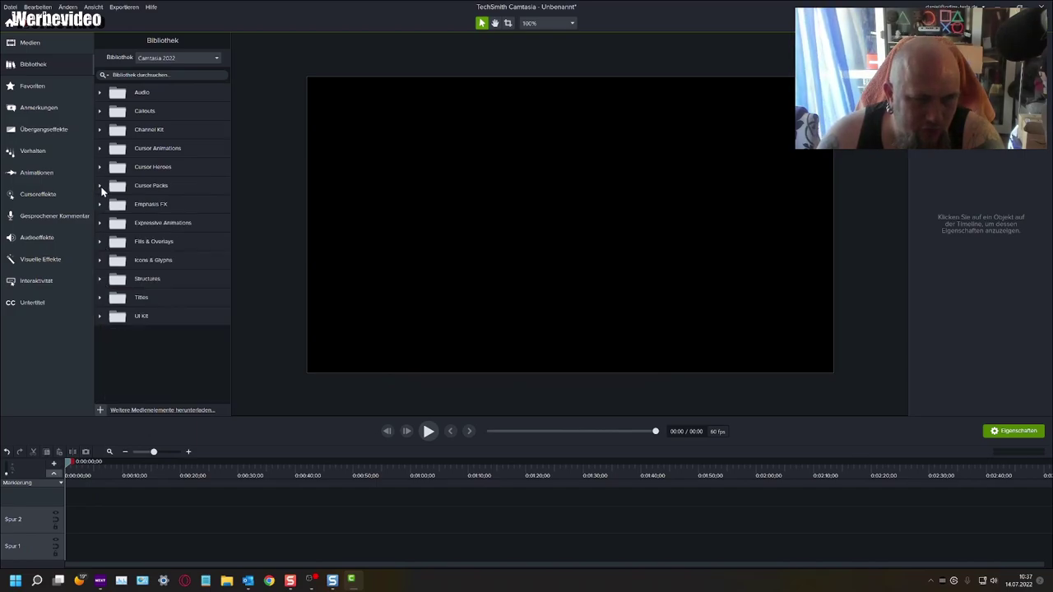
- Add the aero_busy cursor from the Windows system cursor pack to the canvas
{"action": "left_click", "coordinate": [100, 185]}
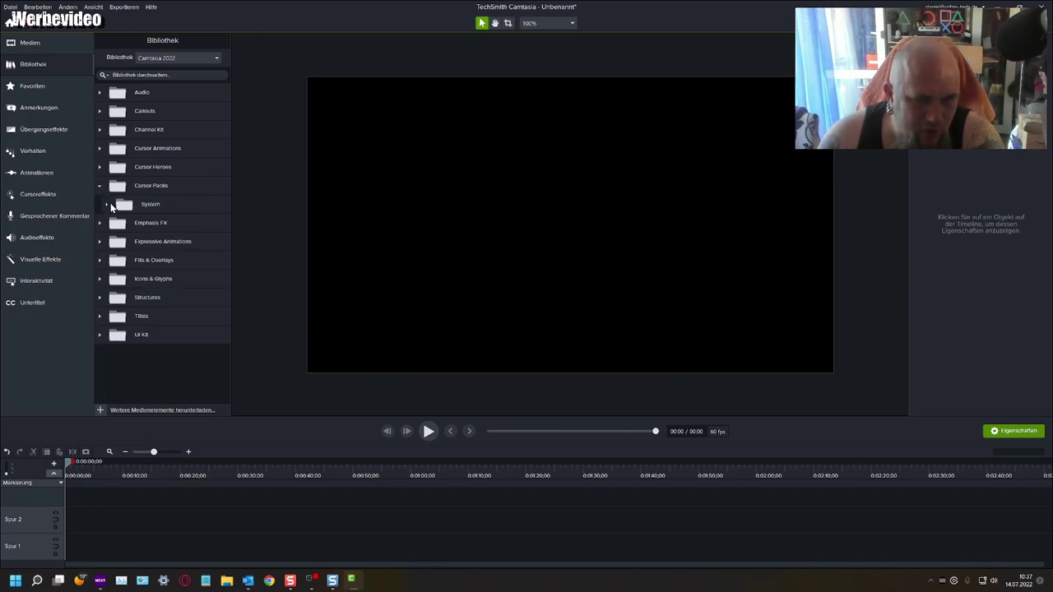
{"action": "left_click", "coordinate": [107, 204]}
{"action": "left_click", "coordinate": [114, 242]}
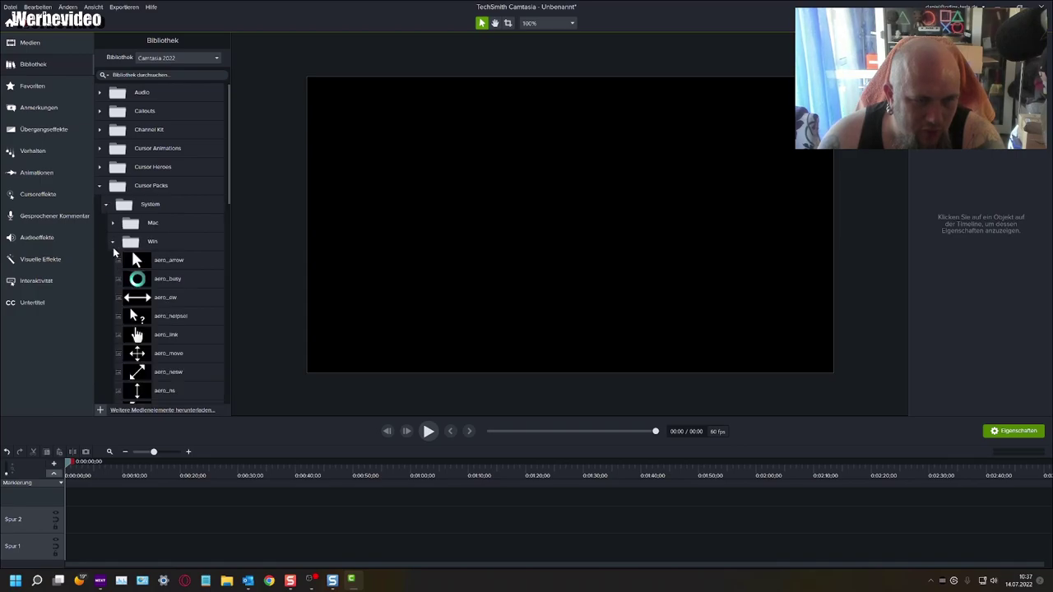
{"action": "left_click_drag", "start_coordinate": [137, 280], "coordinate": [459, 268]}
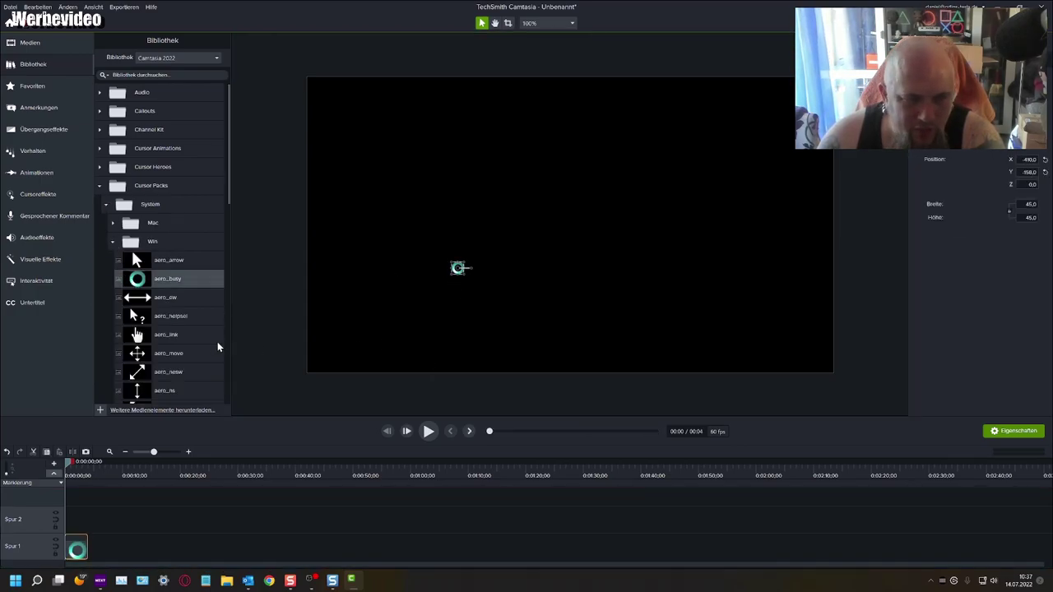
- Add the aero_link hand cursor, enlarged to about 324 by 420, and place it beyond the canvas's right edge
{"action": "left_click_drag", "start_coordinate": [156, 335], "coordinate": [594, 247]}
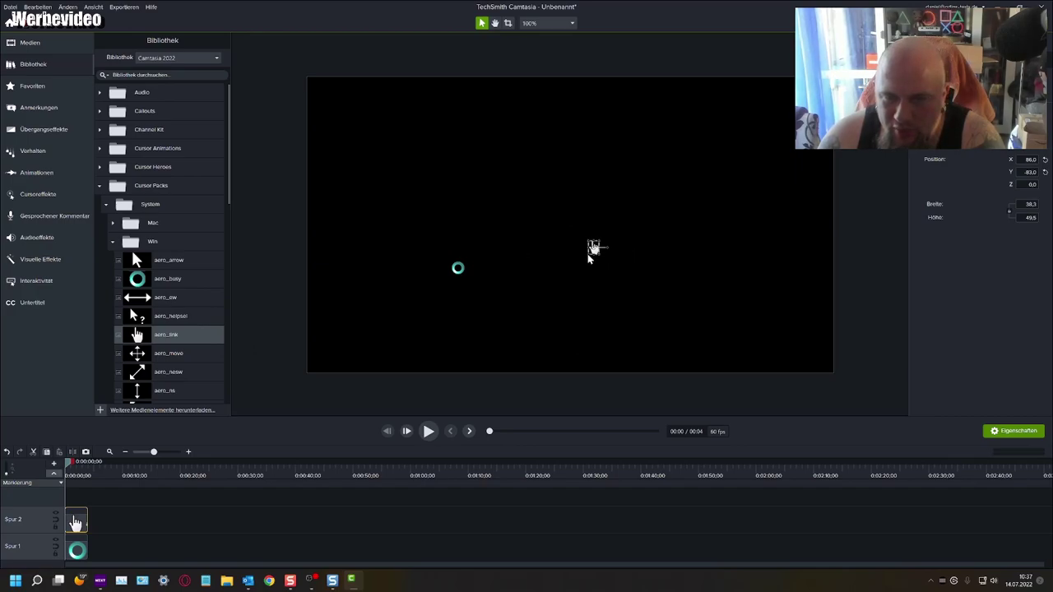
{"action": "left_click_drag", "start_coordinate": [594, 249], "coordinate": [562, 347]}
{"action": "left_click_drag", "start_coordinate": [515, 316], "coordinate": [1052, 288]}
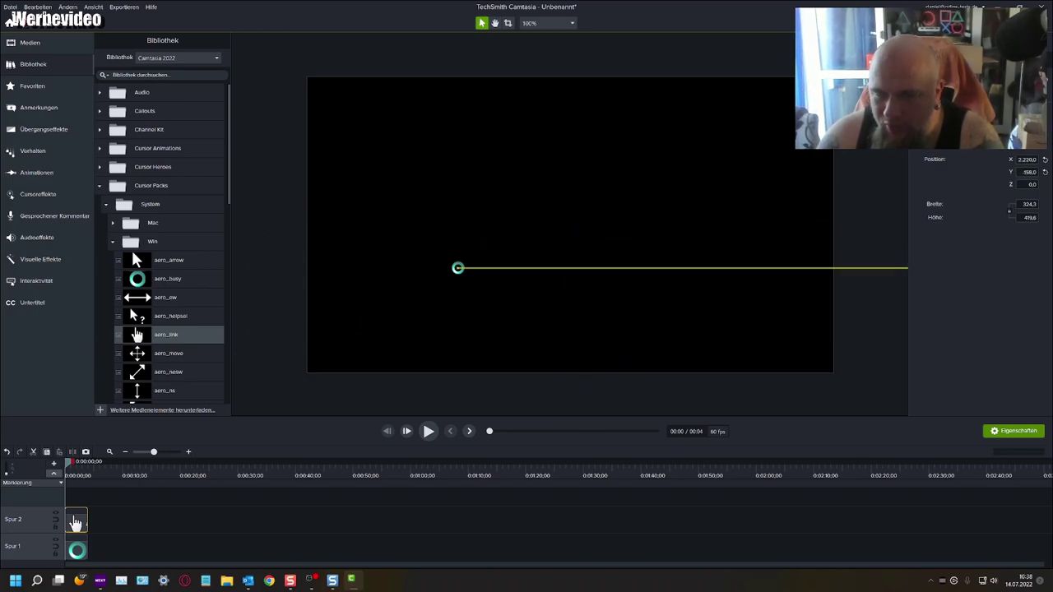
- Undo the placement and edits of both system cursors and collapse the Cursor Packs folder
{"action": "key", "text": "ctrl+z"}
{"action": "key", "text": "ctrl+z"}
{"action": "key", "text": "ctrl+z"}
{"action": "key", "text": "ctrl+z"}
{"action": "key", "text": "ctrl+z"}
{"action": "key", "text": "ctrl+z"}
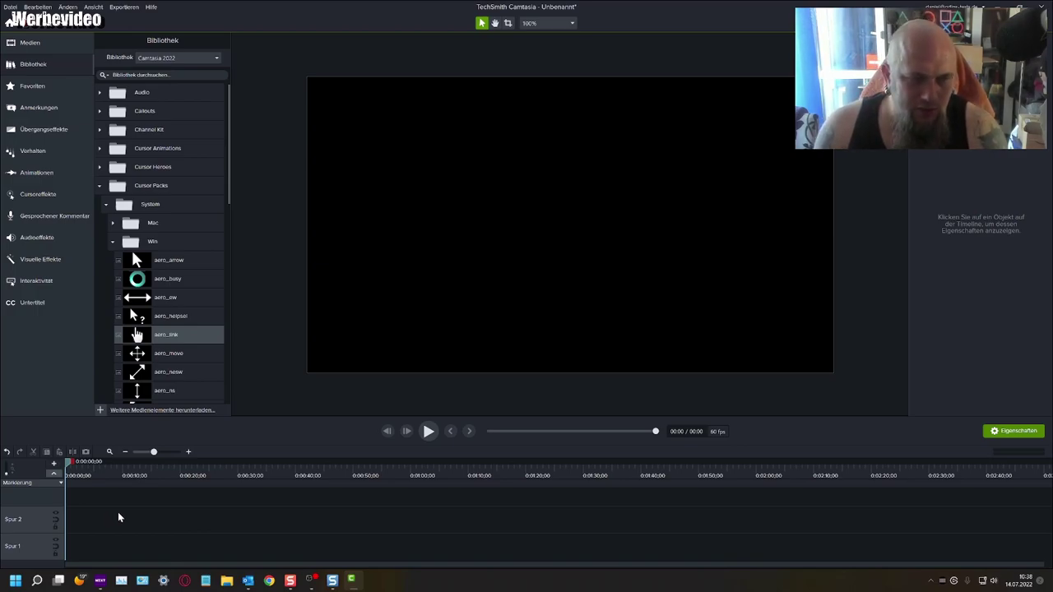
{"action": "left_click", "coordinate": [113, 245]}
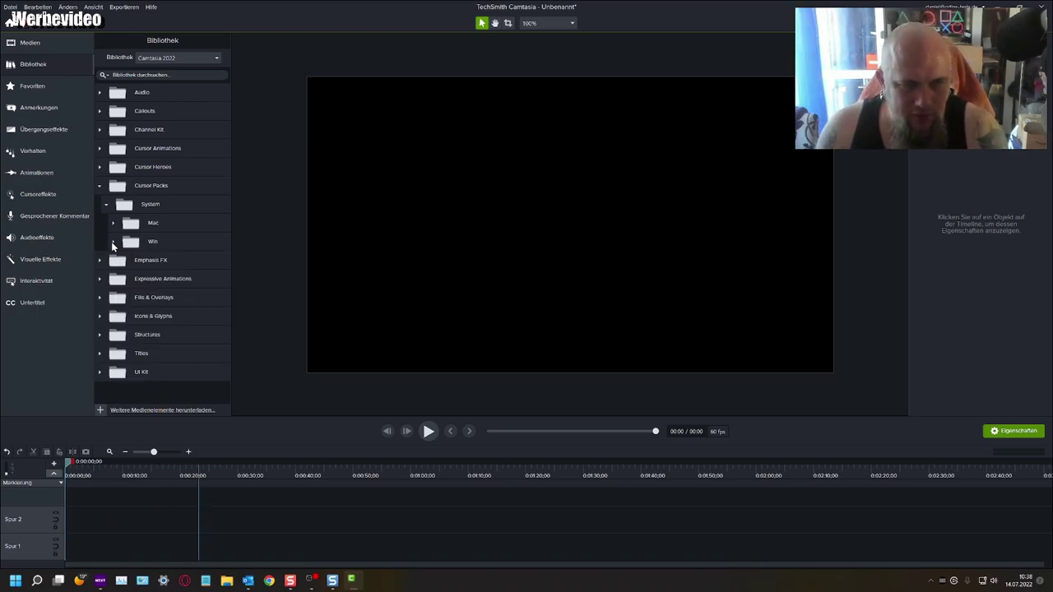
{"action": "left_click", "coordinate": [100, 187]}
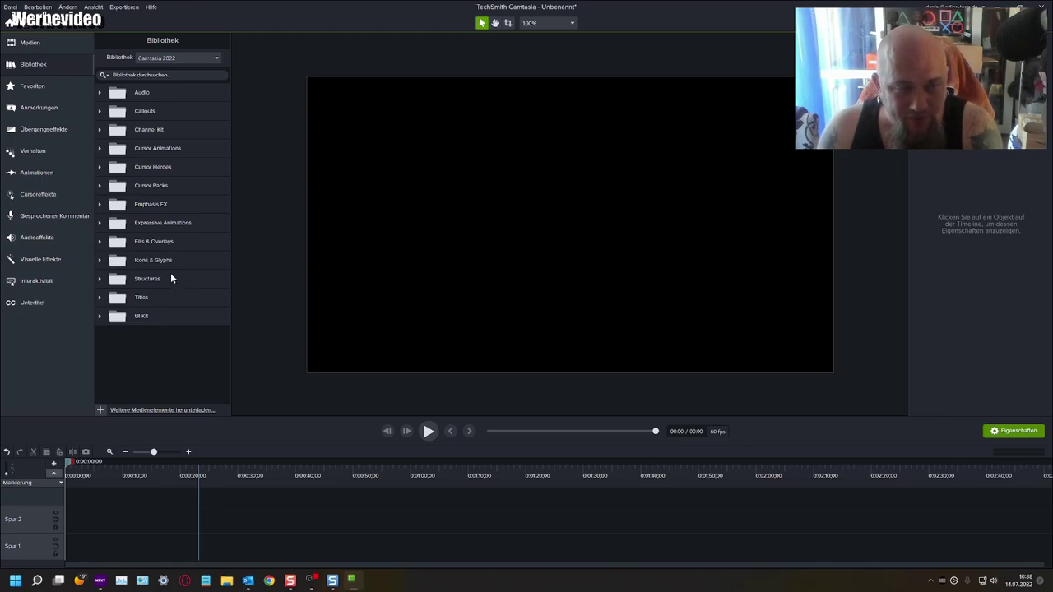
- Preview the Hip-Hop-Chambers track from the library's Audio folder
{"action": "left_click", "coordinate": [100, 92]}
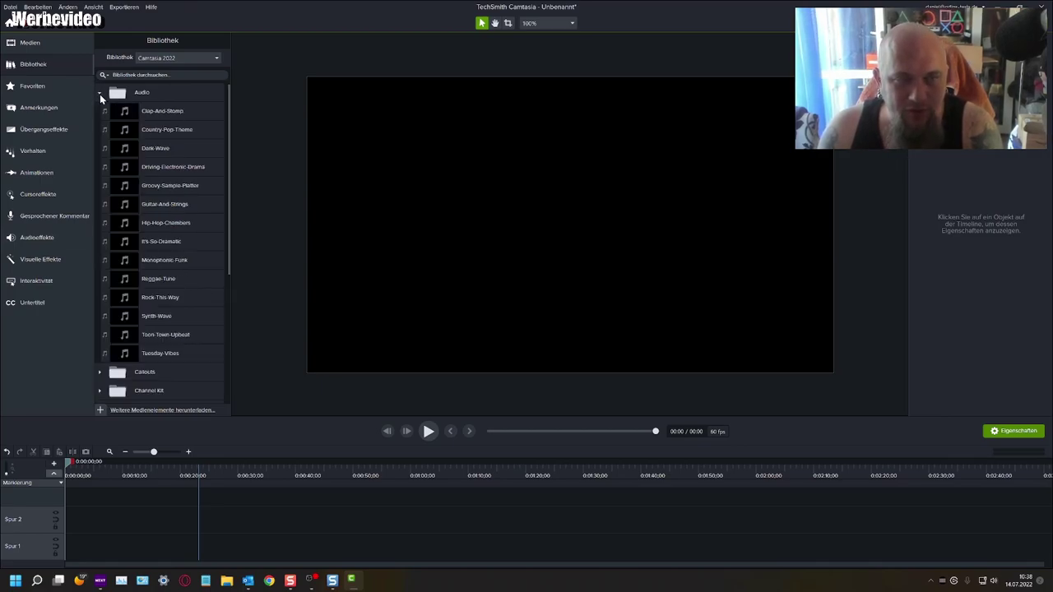
{"action": "double_click", "coordinate": [124, 222]}
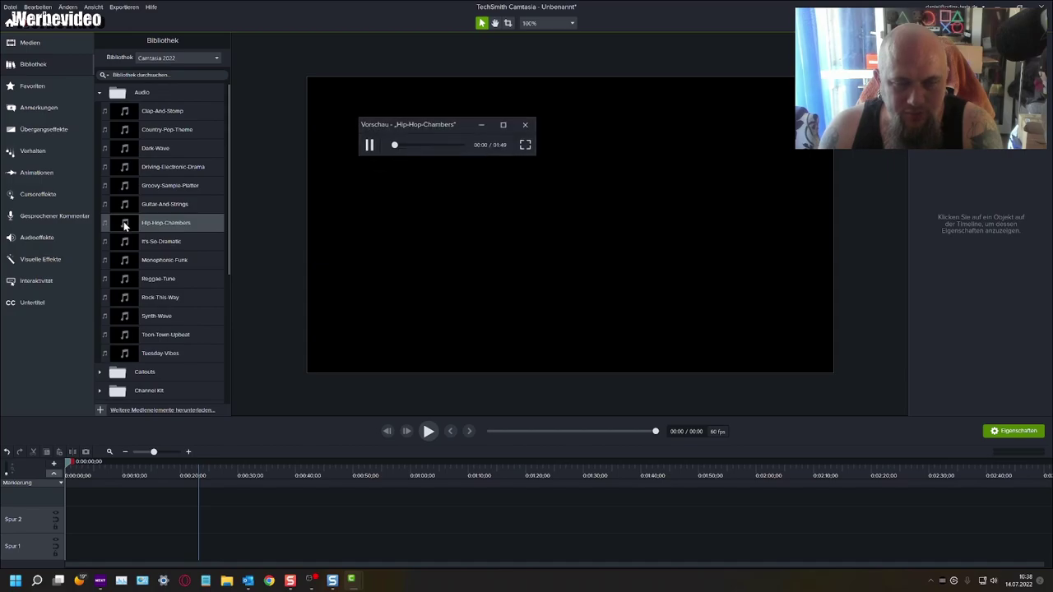
- Close the Hip-Hop-Chambers preview and collapse the library's Audio folder
{"action": "left_click", "coordinate": [525, 125]}
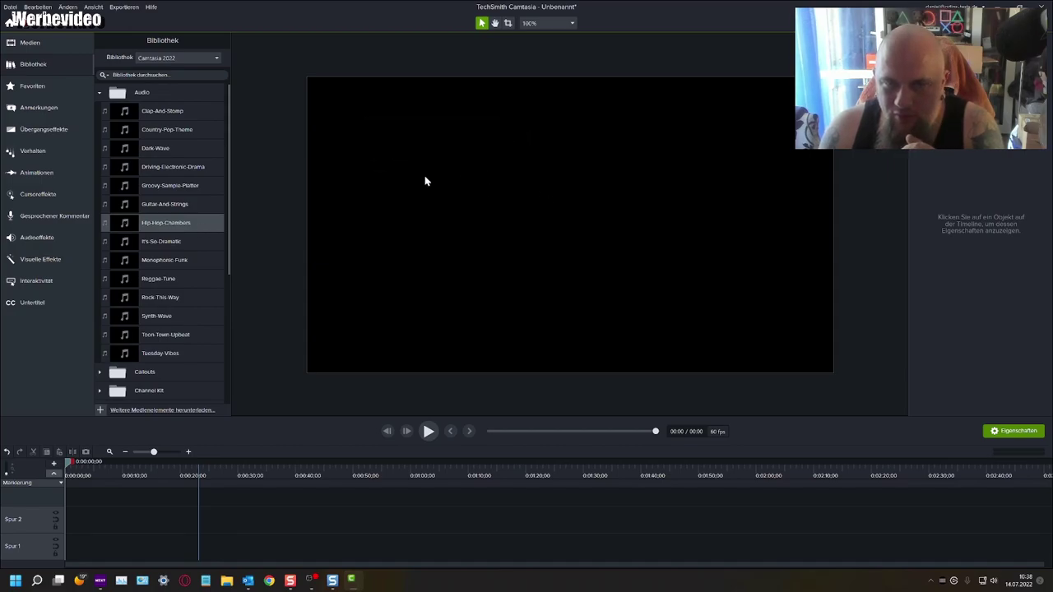
{"action": "left_click", "coordinate": [99, 93]}
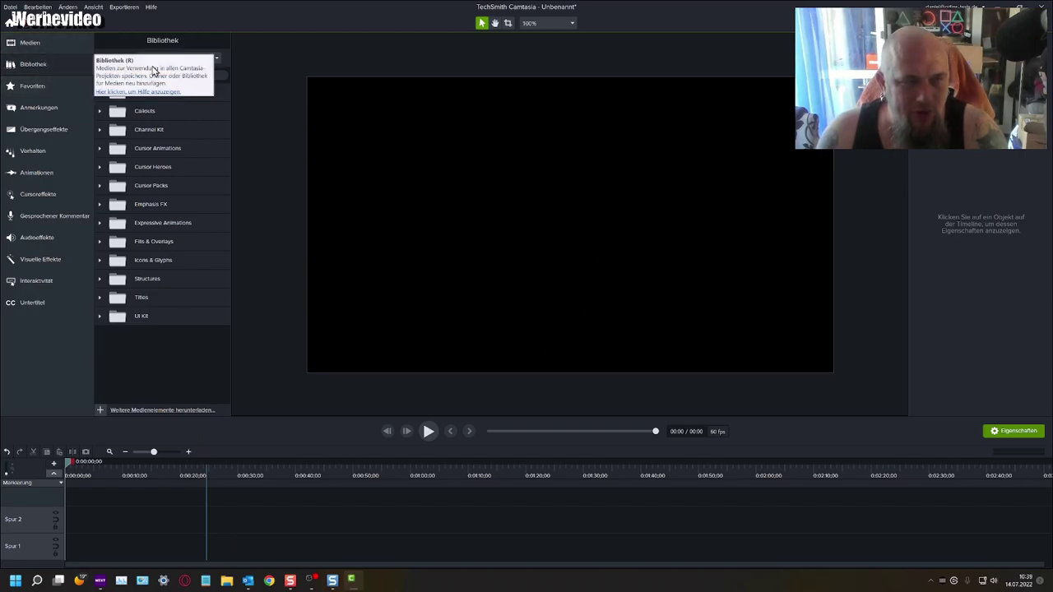
- Switch to the user library Odins Bibliothek and place its "Abspann mit Kanalmitgliedern NEU" outro at the start of Spur 1
{"action": "left_click", "coordinate": [181, 58]}
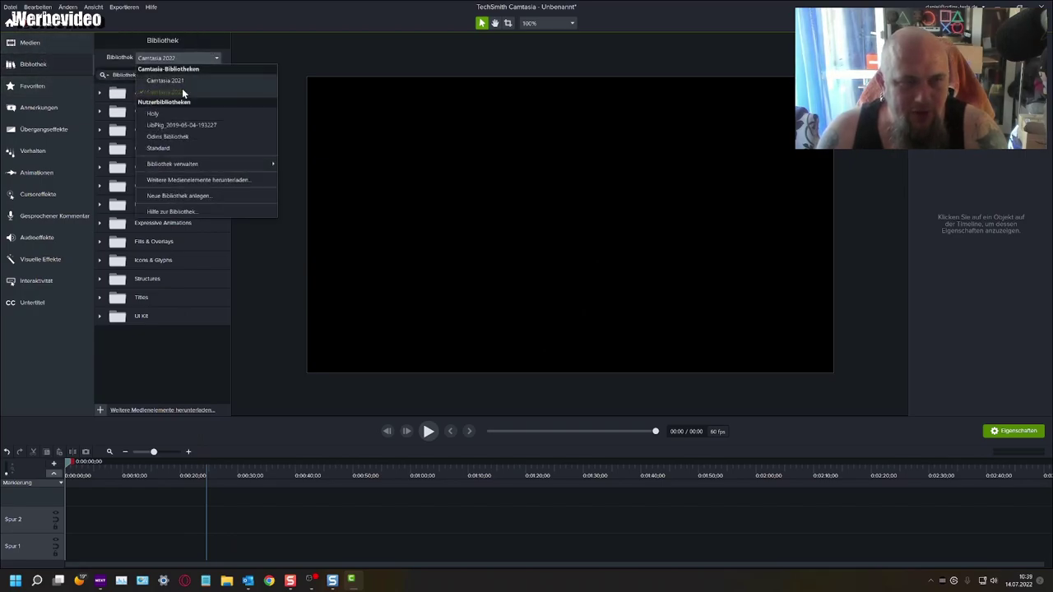
{"action": "left_click", "coordinate": [186, 136]}
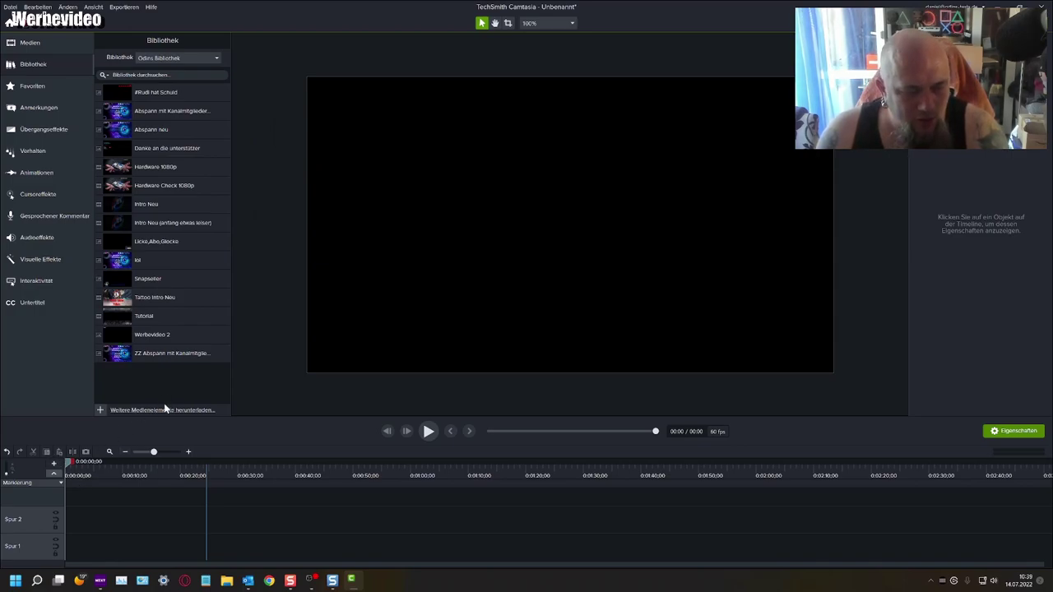
{"action": "left_click_drag", "start_coordinate": [136, 114], "coordinate": [78, 550]}
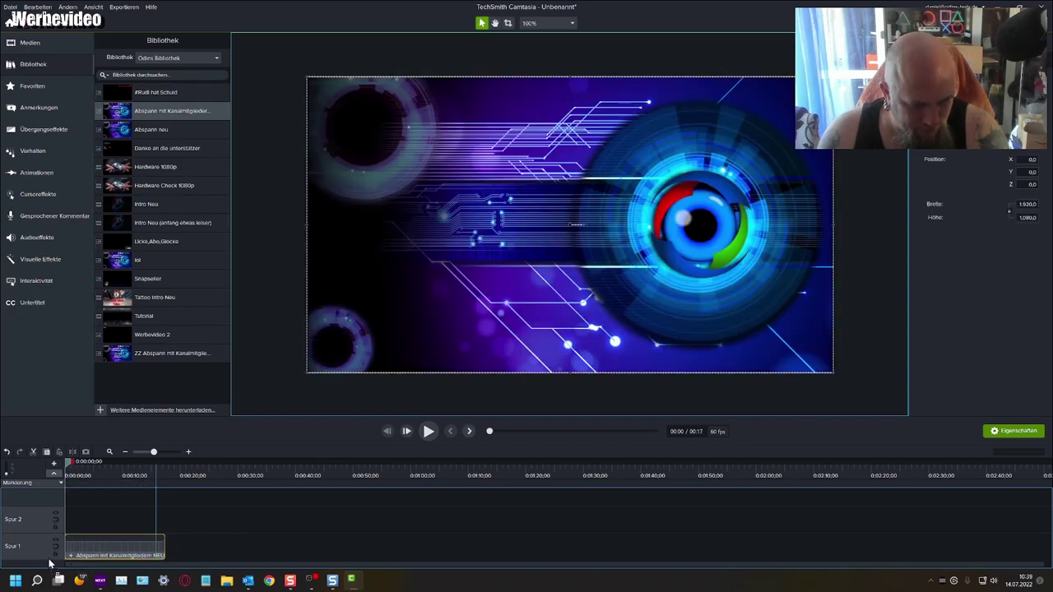
- Check the outro's frame at about 7 seconds, and play the outro from the beginning of the timeline
{"action": "left_click", "coordinate": [106, 477]}
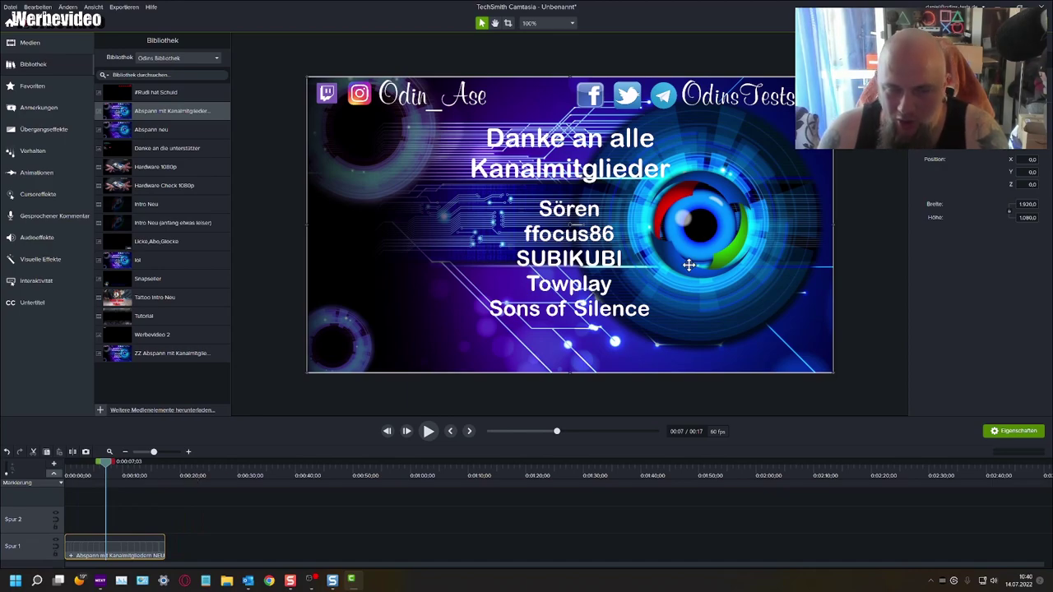
{"action": "key", "text": "ctrl+Home"}
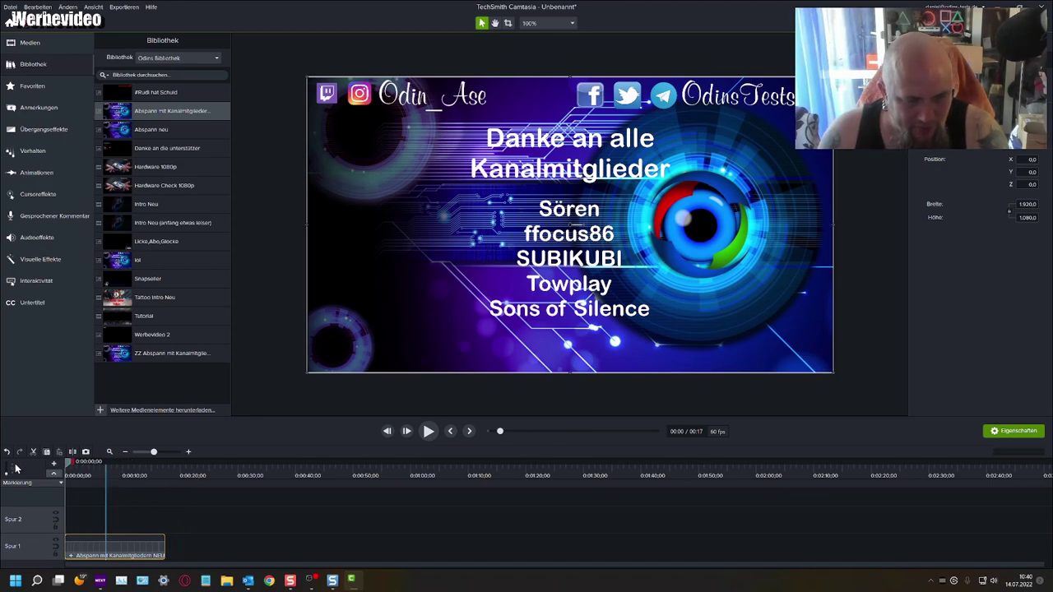
{"action": "left_click", "coordinate": [432, 433]}
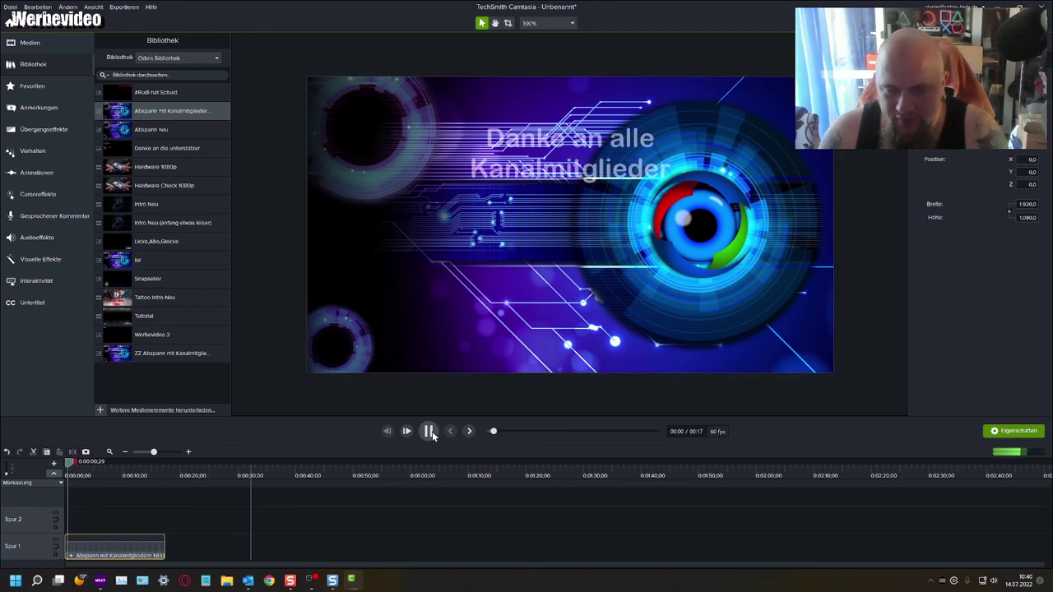